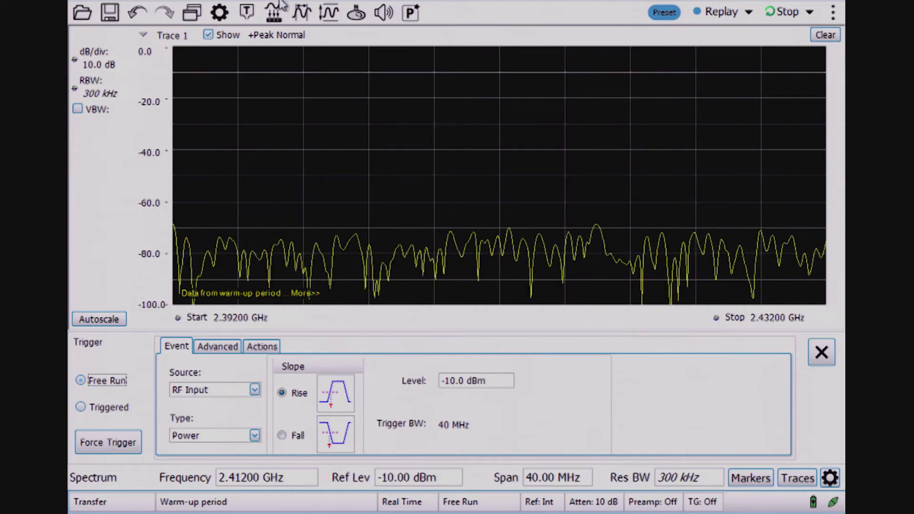
- Switch the acquisition from free run to triggered, using the RF Input power trigger
left_click(244, 22)
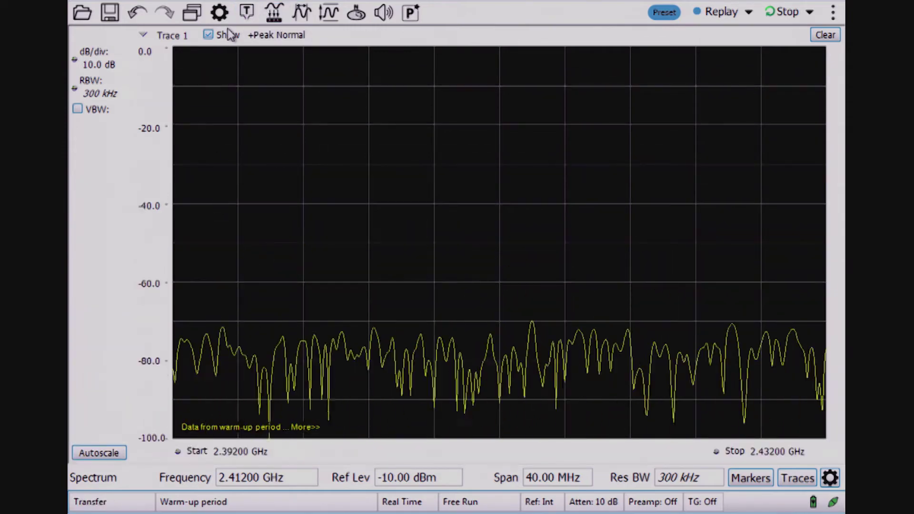
left_click(247, 15)
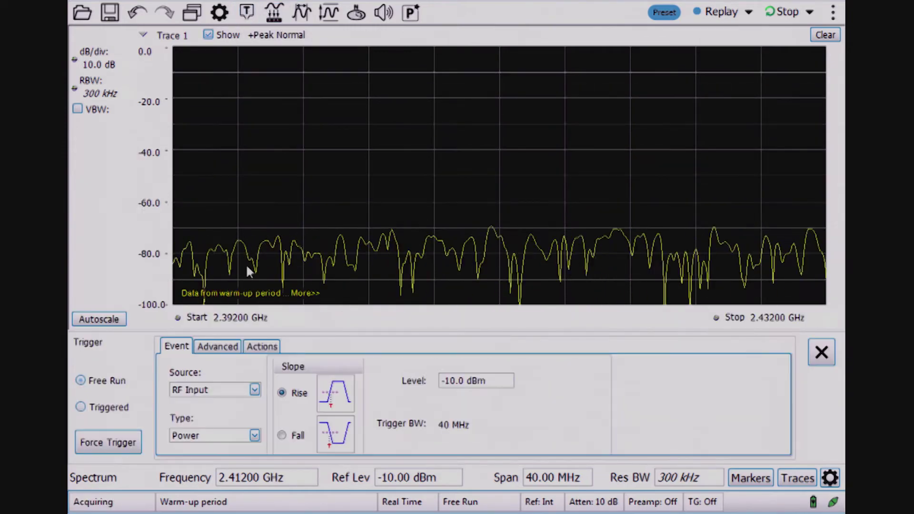
left_click(106, 410)
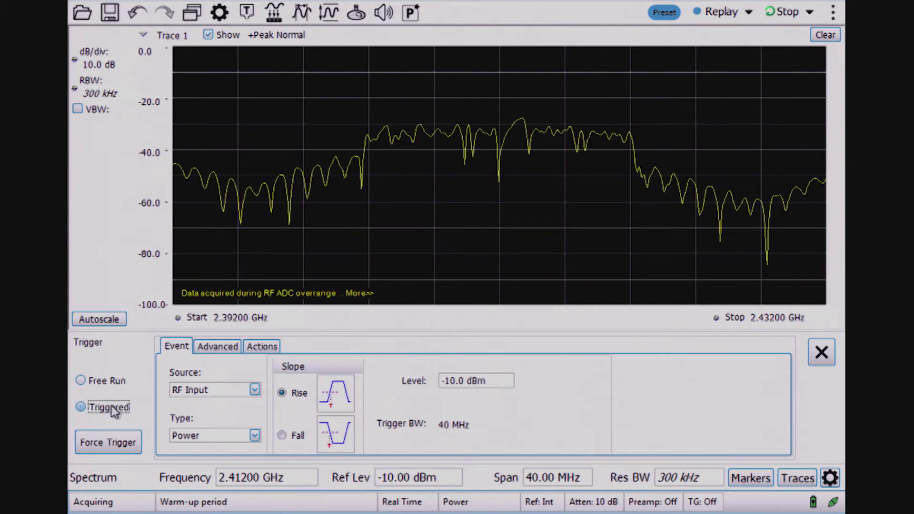
- Set the spectrum's reference level to 0 dBm and close the trigger settings
left_click(413, 478)
scroll(414, 478, "down", 1)
scroll(414, 478, "up", 2)
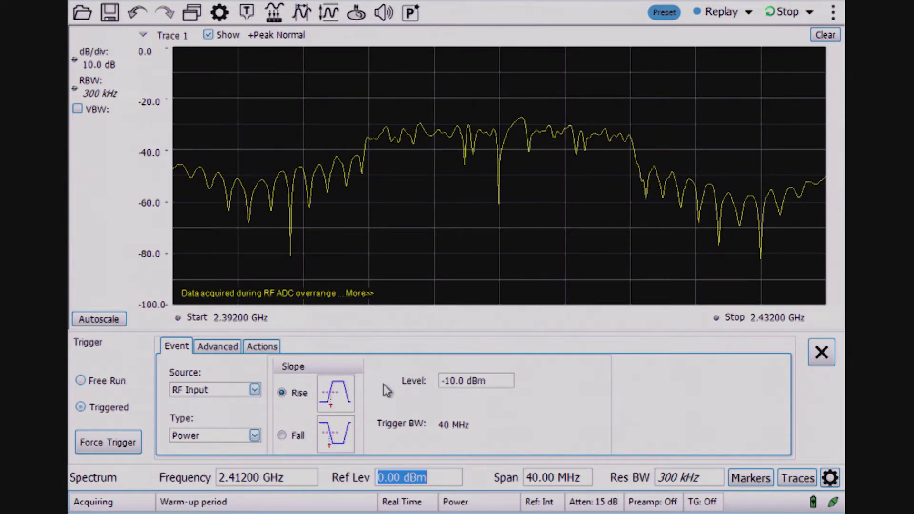
mouse_move(331, 309)
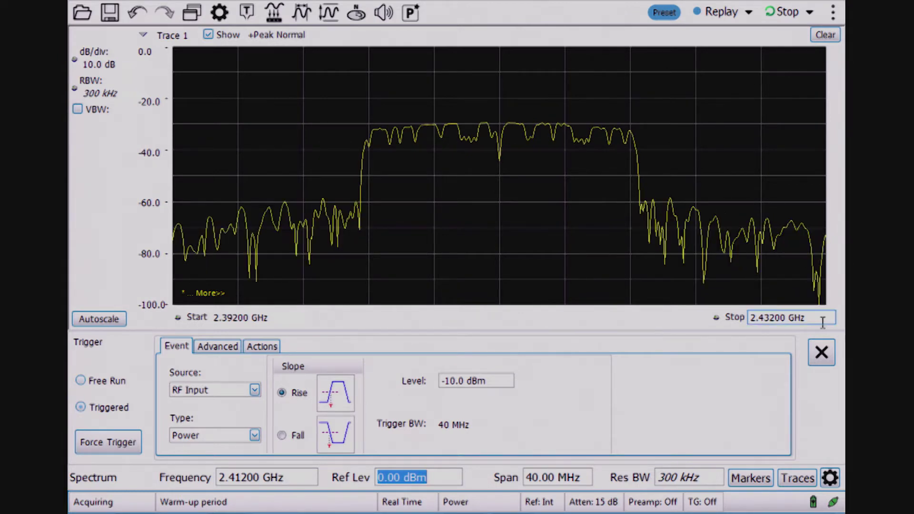
left_click(822, 353)
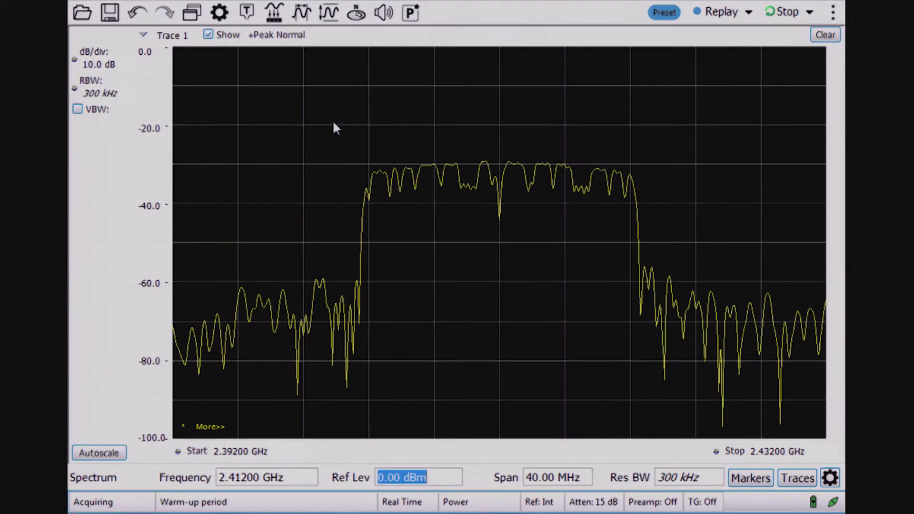
- Replace the Spectrum display with the SEM display from the WLAN Analysis measurements
left_click(196, 15)
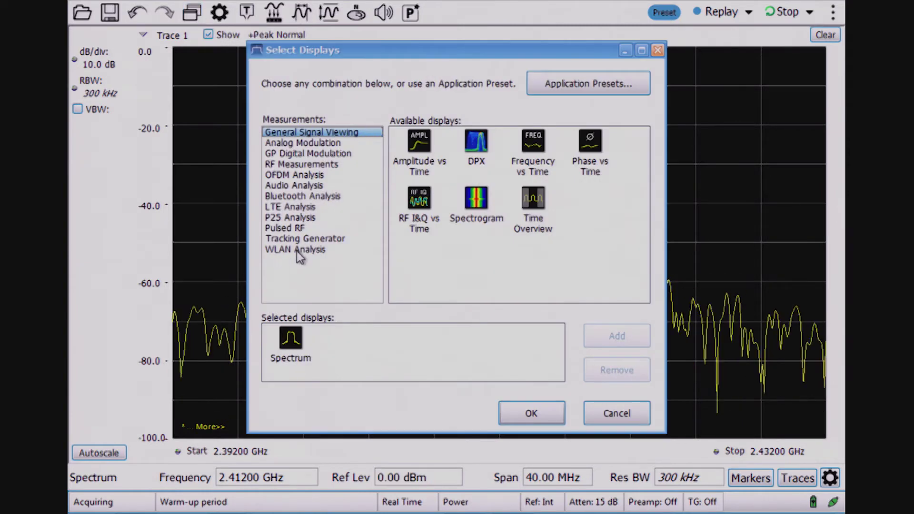
left_click(299, 252)
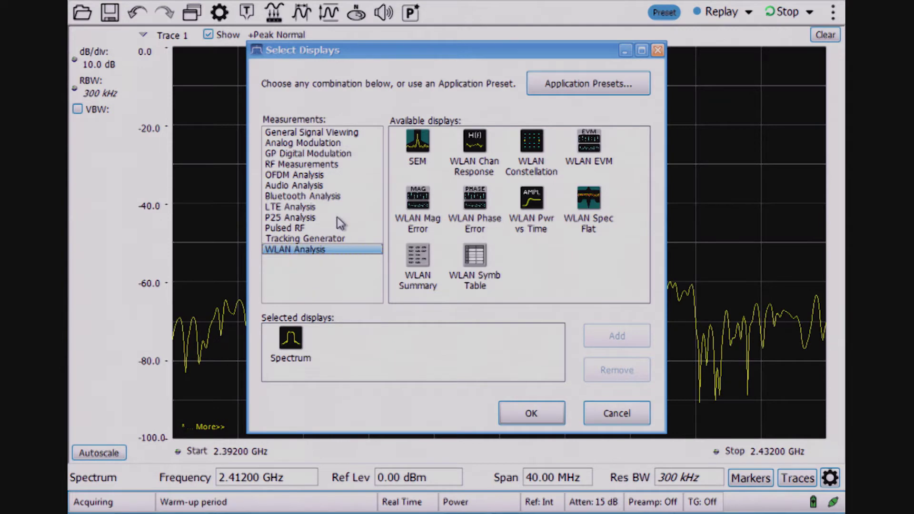
left_click(418, 143)
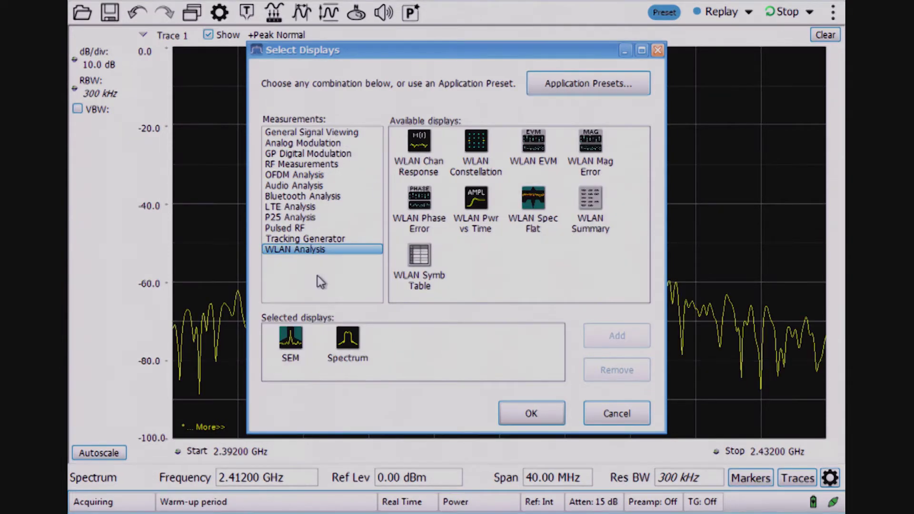
left_click(348, 340)
key("Delete")
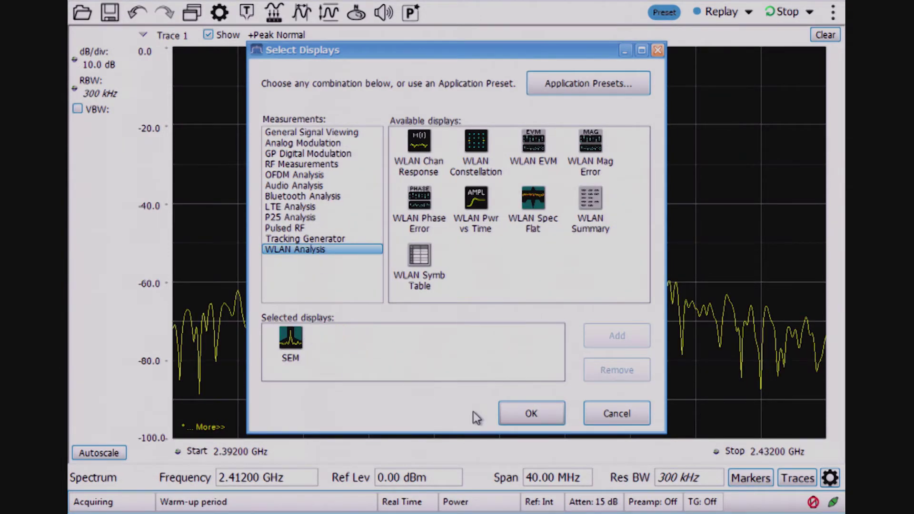
left_click(526, 413)
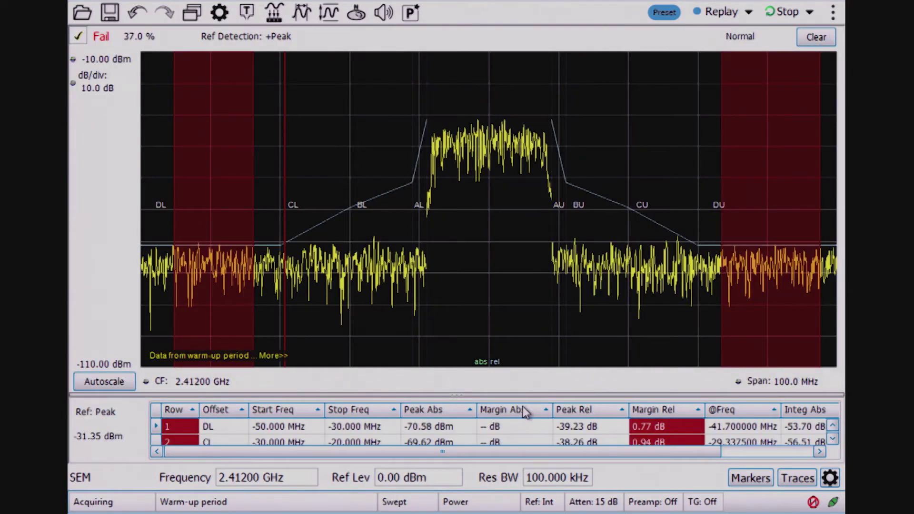
- Set the SEM measurement's reference level to -5 dBm
left_click(442, 478)
scroll(441, 477, "down", 1)
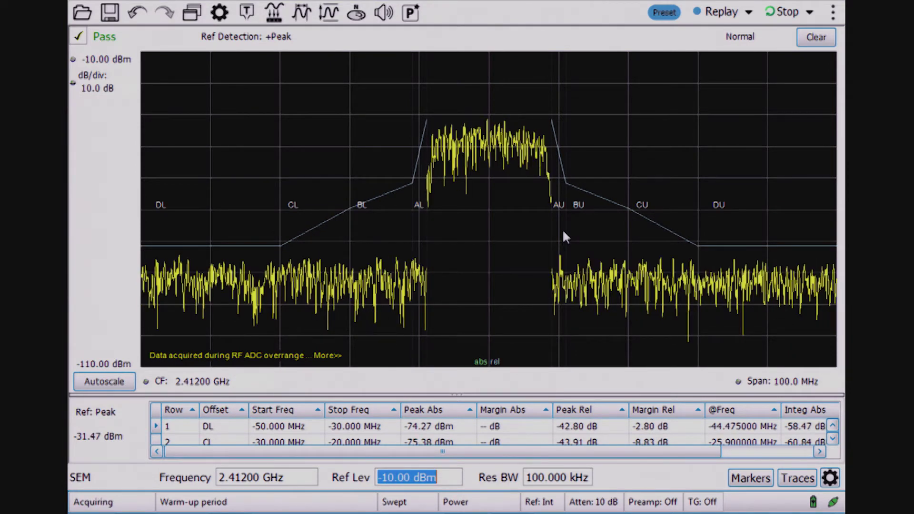
type("-5")
key("Return")
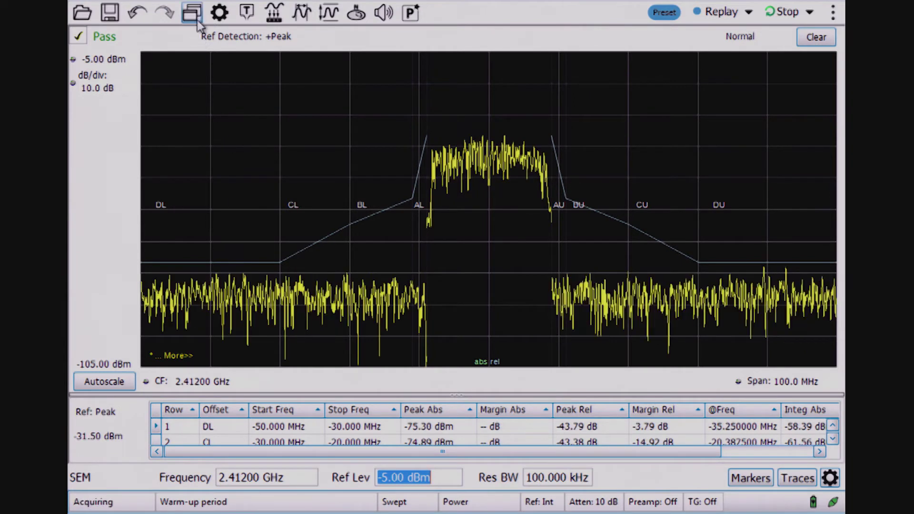
- Check the measurement type options in the SEM settings, and set the processing function across multiple sweeps to Avg (VRMS)
left_click(219, 13)
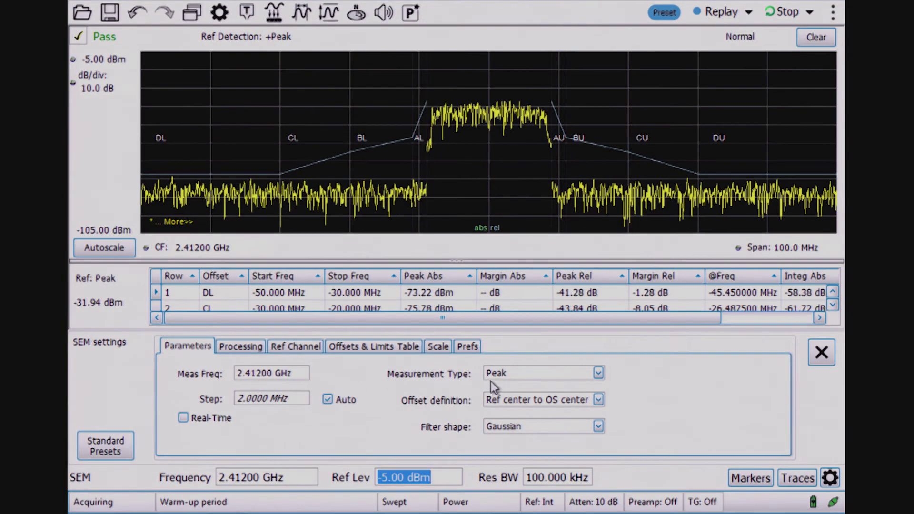
left_click(546, 377)
left_click(546, 377)
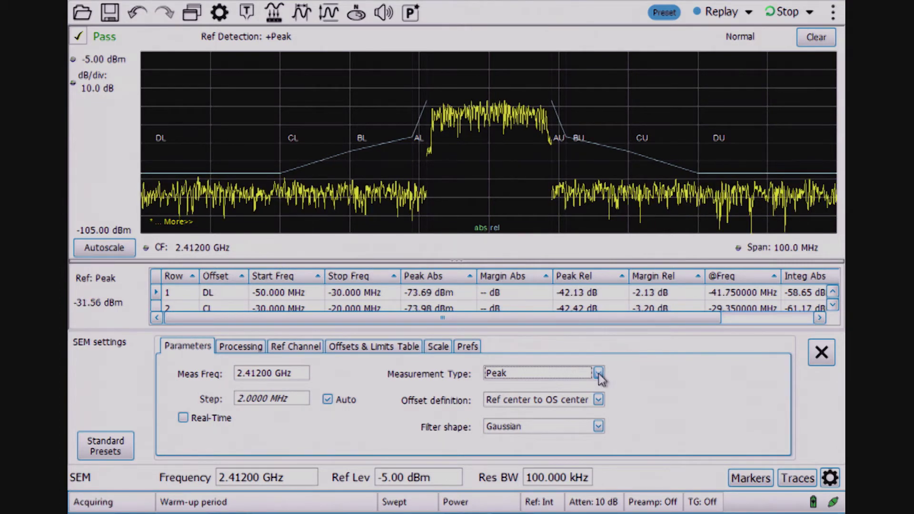
left_click(248, 348)
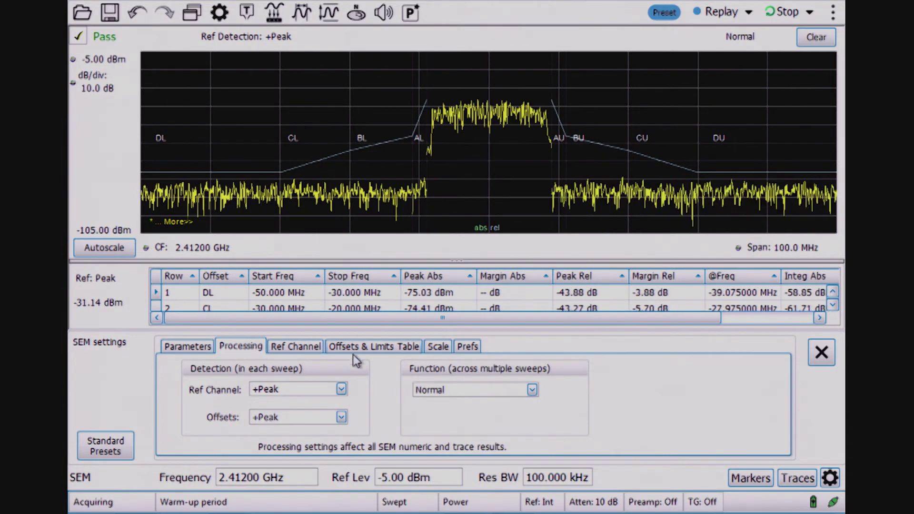
left_click(472, 390)
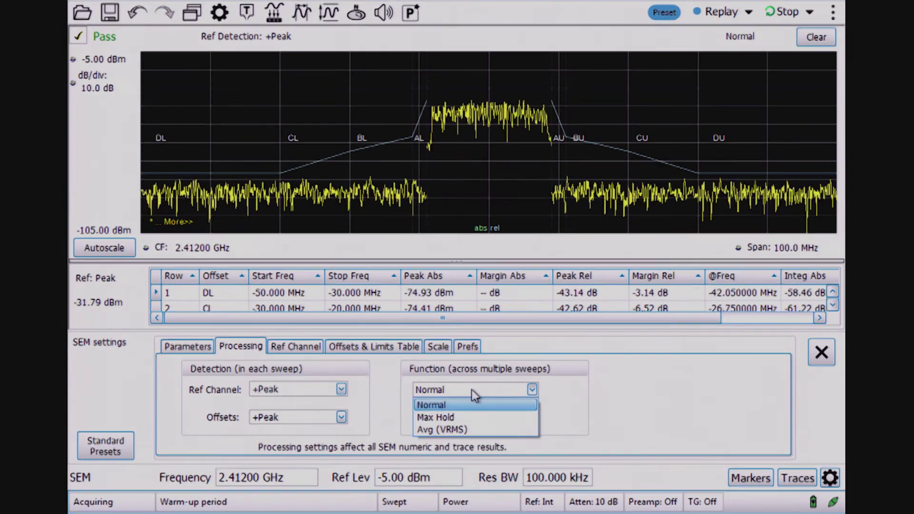
left_click(472, 390)
left_click(471, 389)
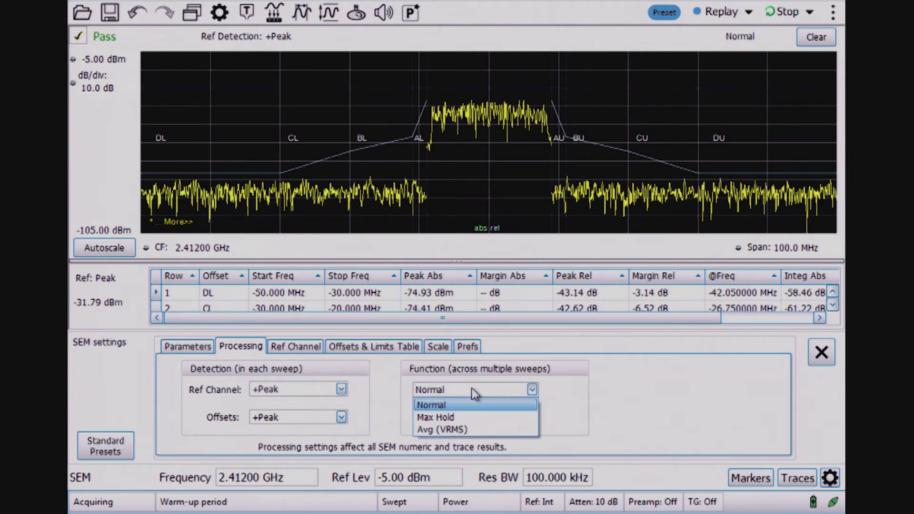
left_click(457, 430)
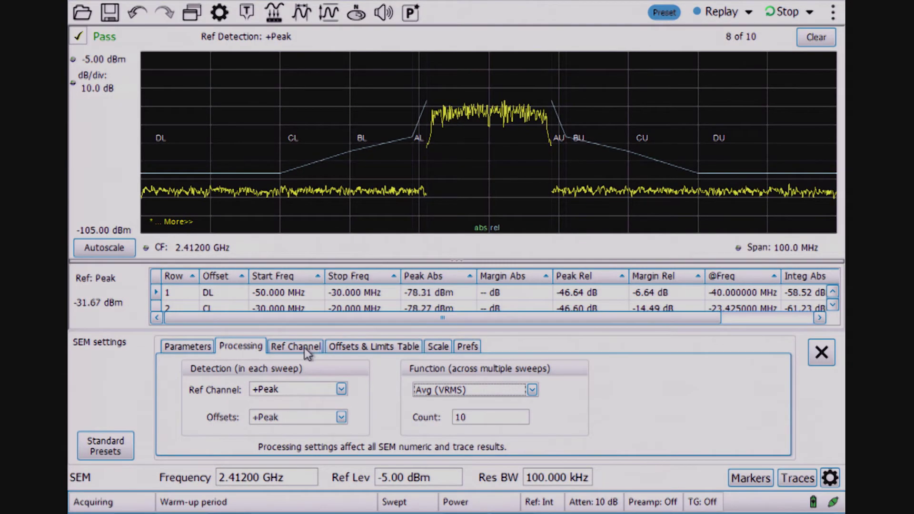
- Examine the expanded Offsets & Limits Table, including offset A's side options and the mask, absolute and relative limit columns
left_click(304, 348)
left_click(382, 348)
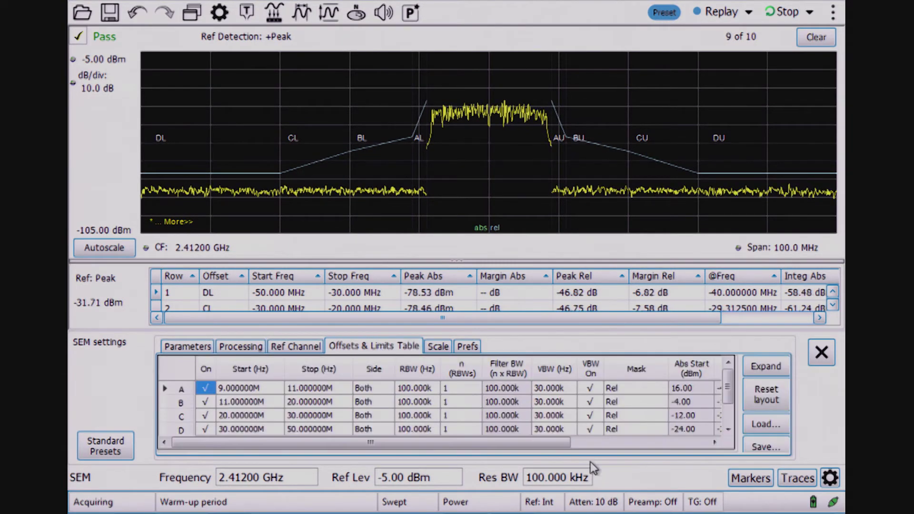
left_click(766, 367)
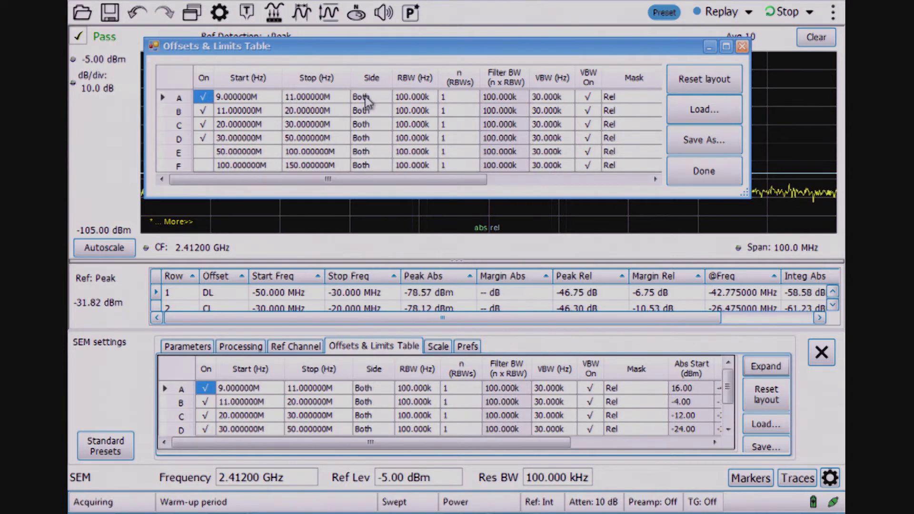
left_click(386, 96)
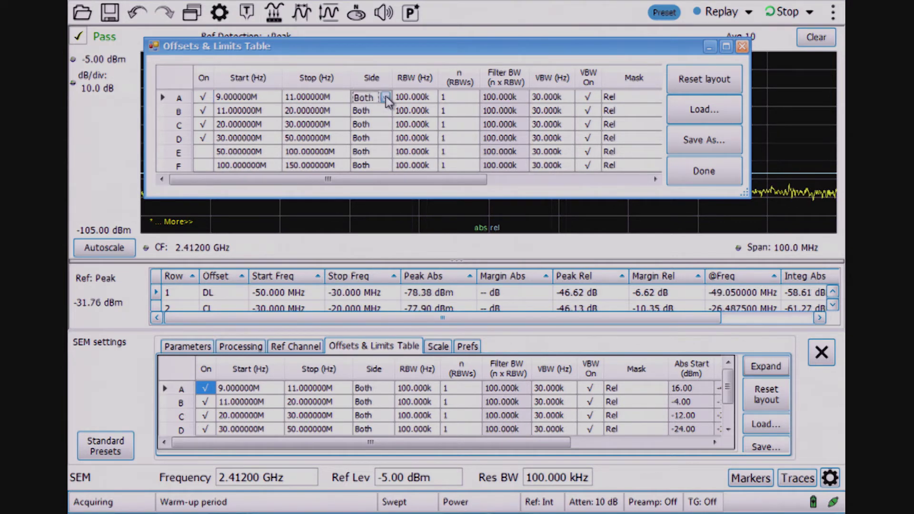
left_click(386, 97)
left_click(391, 109)
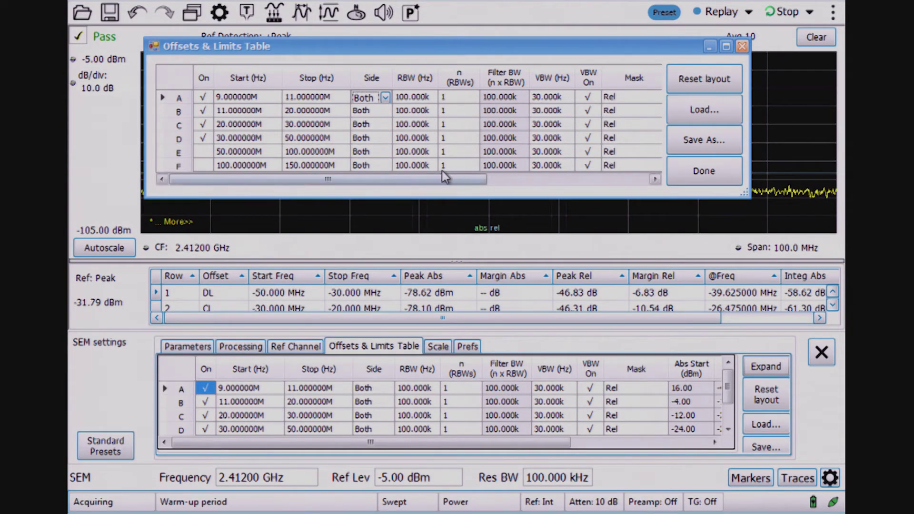
left_click_drag(428, 185, 533, 184)
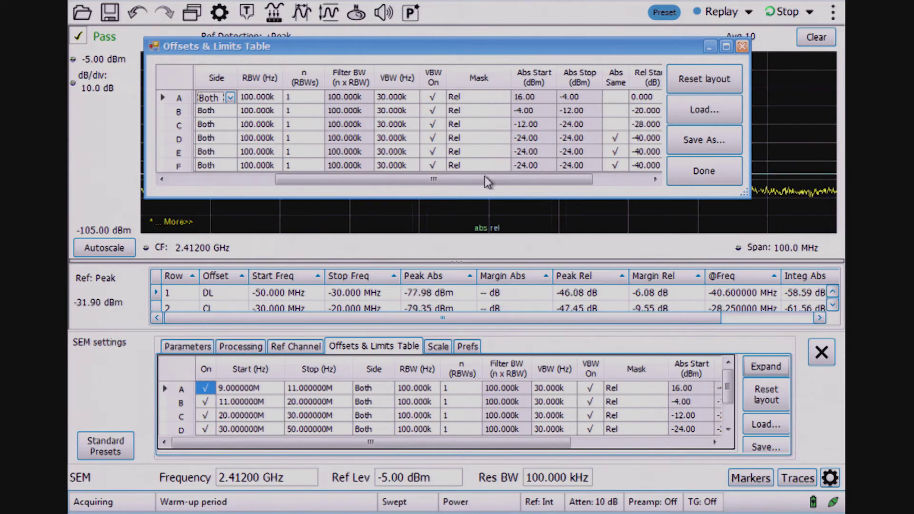
left_click_drag(488, 180, 575, 181)
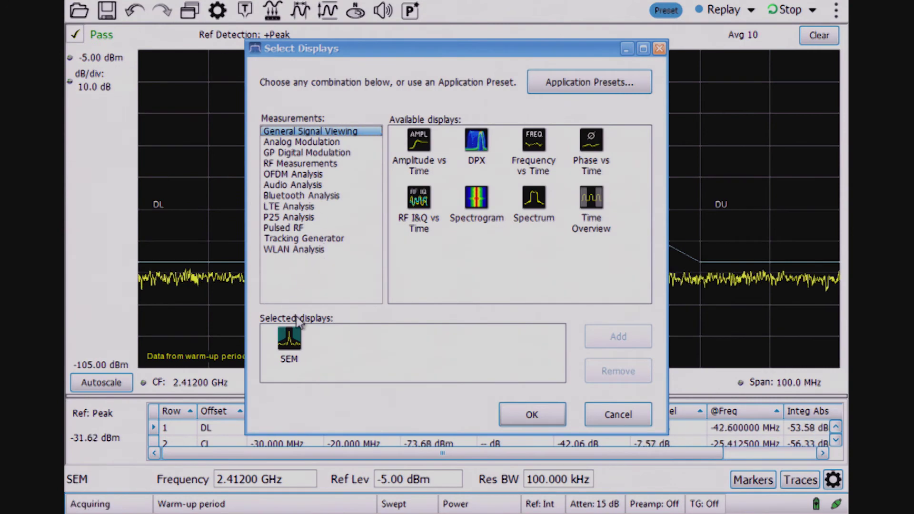
- Replace the SEM display with the Spurious display from the RF Measurements group
double_click(288, 343)
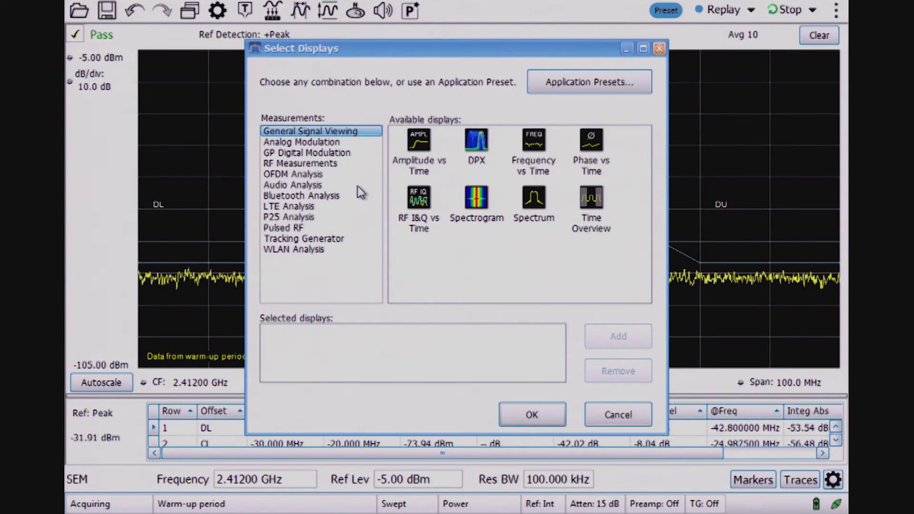
left_click(329, 164)
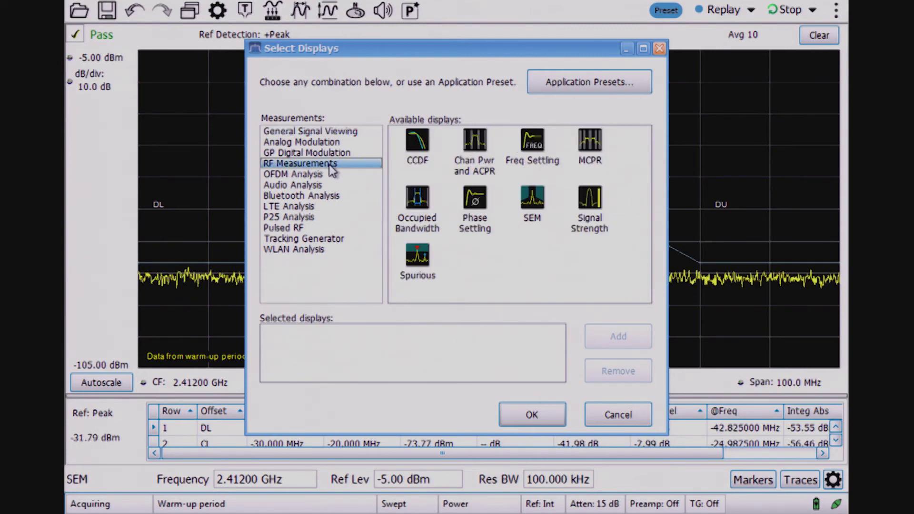
double_click(424, 261)
left_click(535, 415)
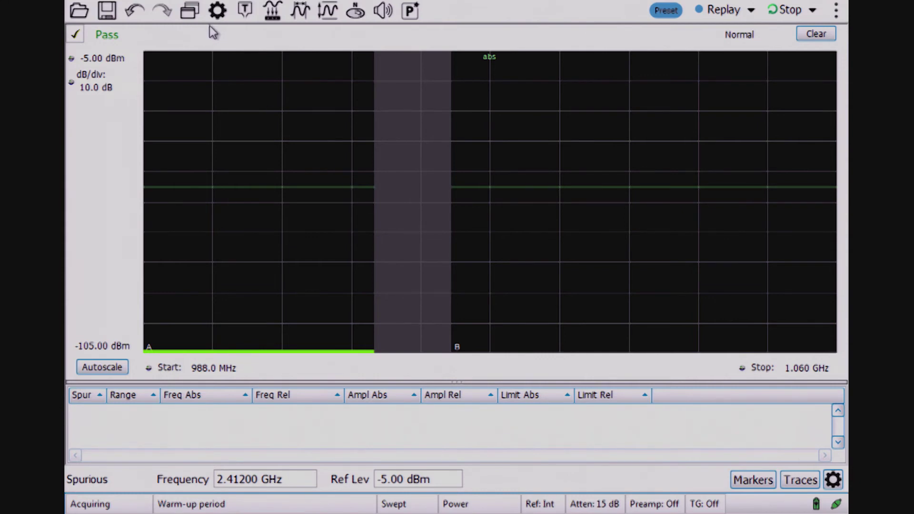
- Load the FCC Part 15, Rad, Class A (10m) table from the Example Files folder into the Spurious ranges and limits
left_click(218, 12)
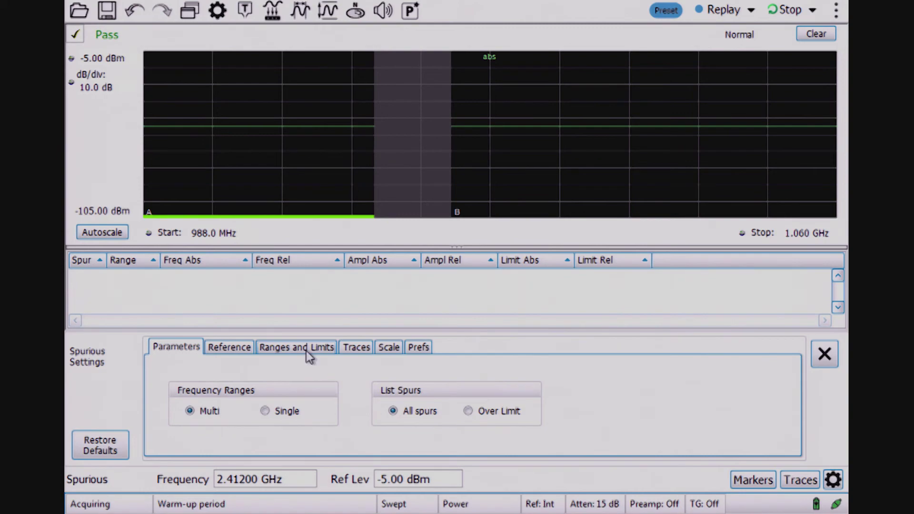
left_click(274, 349)
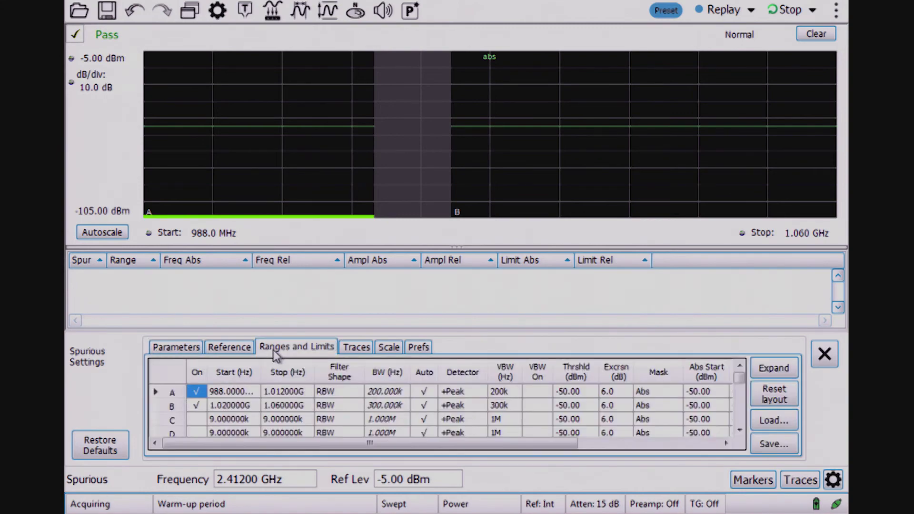
left_click(776, 421)
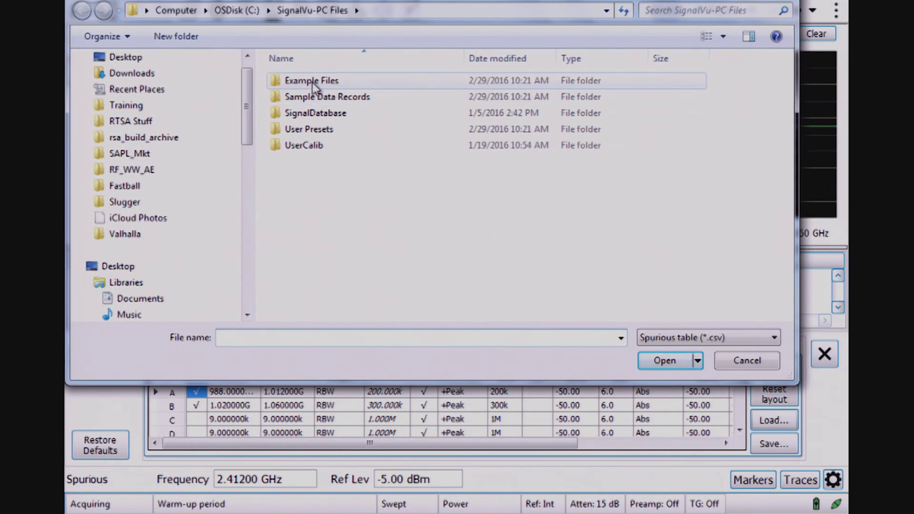
left_click(320, 81)
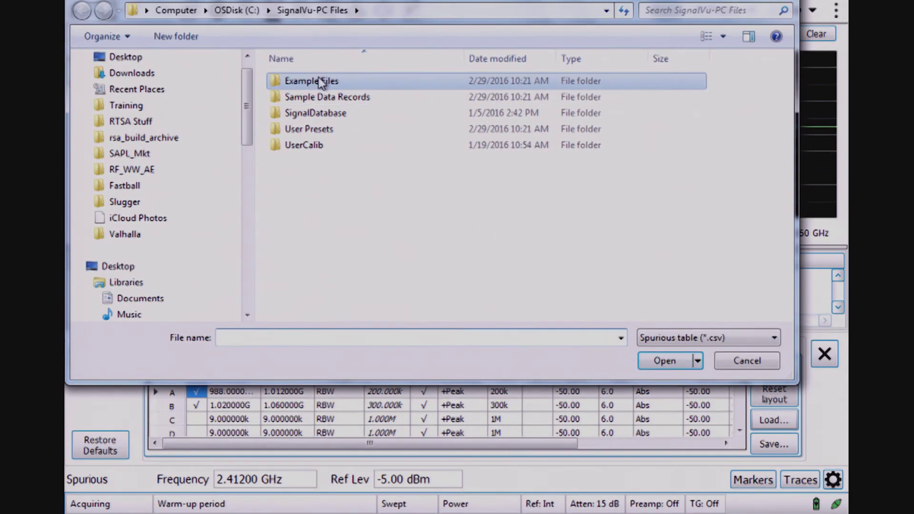
left_click(319, 79)
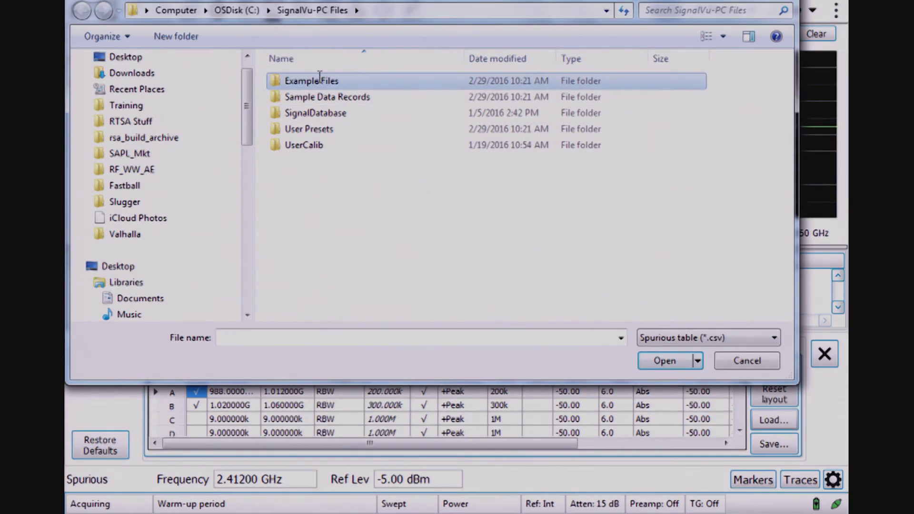
double_click(274, 79)
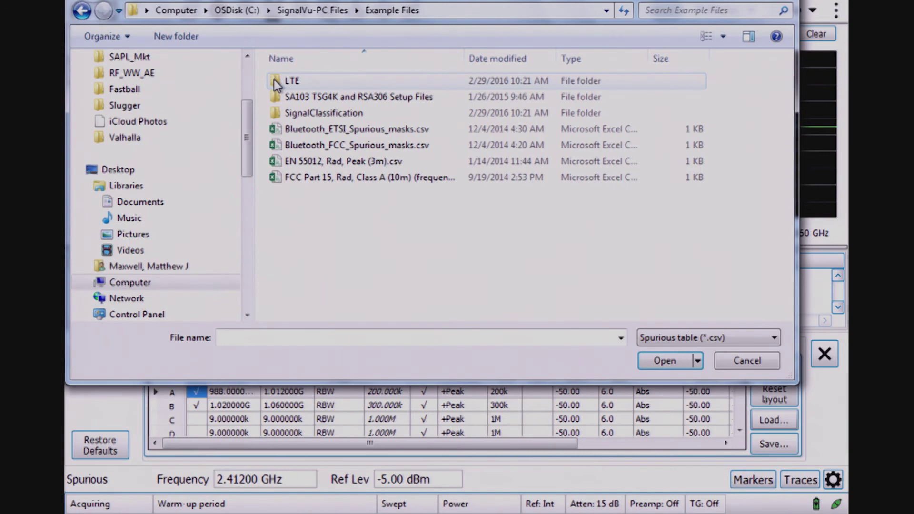
double_click(316, 176)
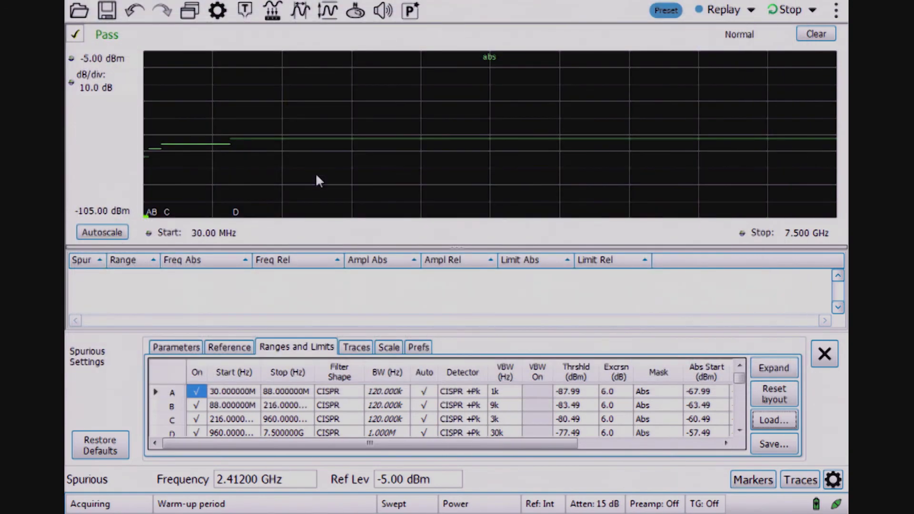
- Stop the acquisition and switch the trigger from Triggered to Free Run so the spurious sweep completes
left_click(792, 11)
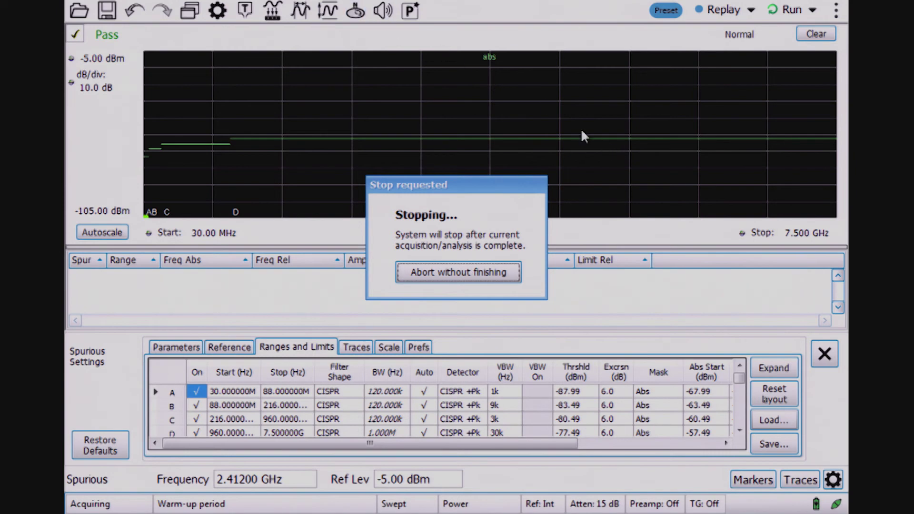
left_click(243, 13)
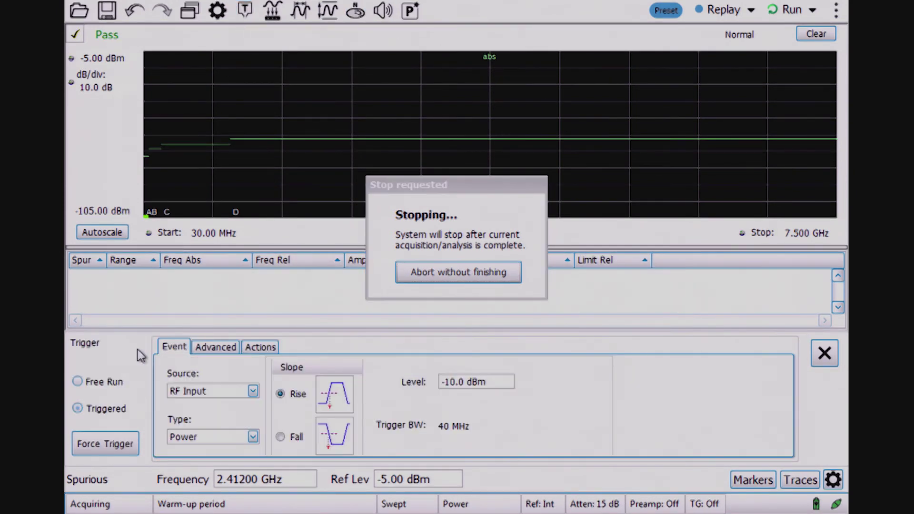
left_click(78, 382)
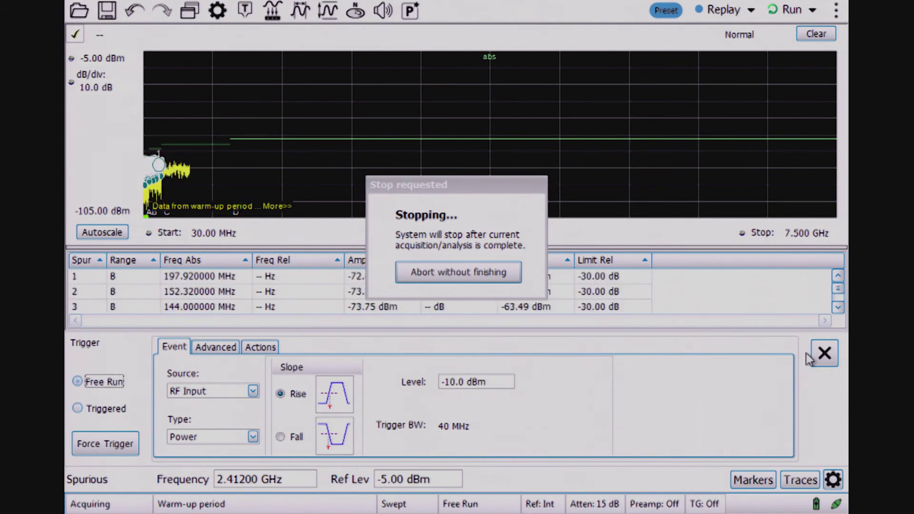
left_click(831, 354)
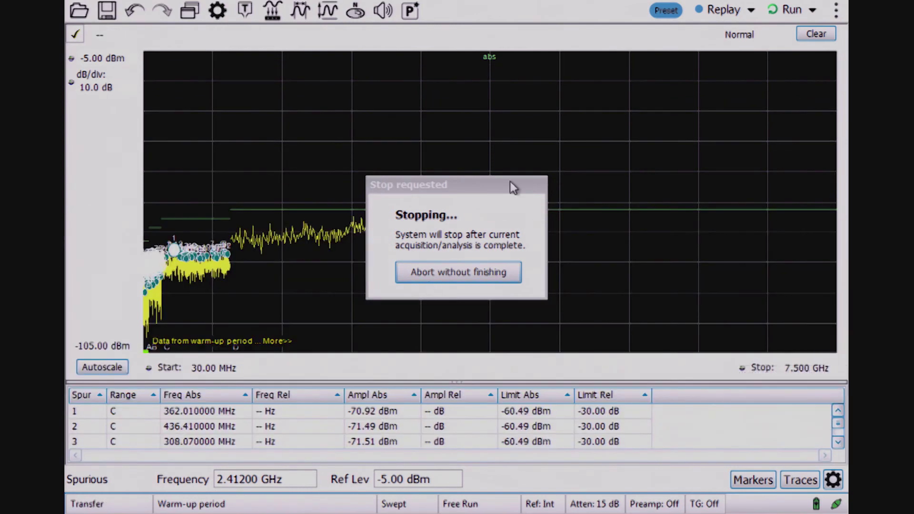
mouse_move(489, 177)
left_mouse_down()
mouse_move(631, 181)
mouse_move(736, 84)
left_mouse_up()
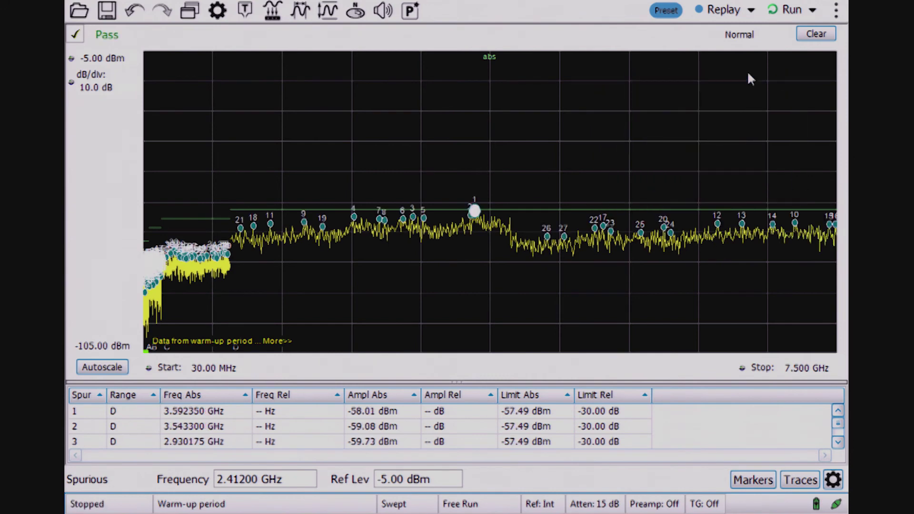
left_click(812, 368)
left_click(409, 86)
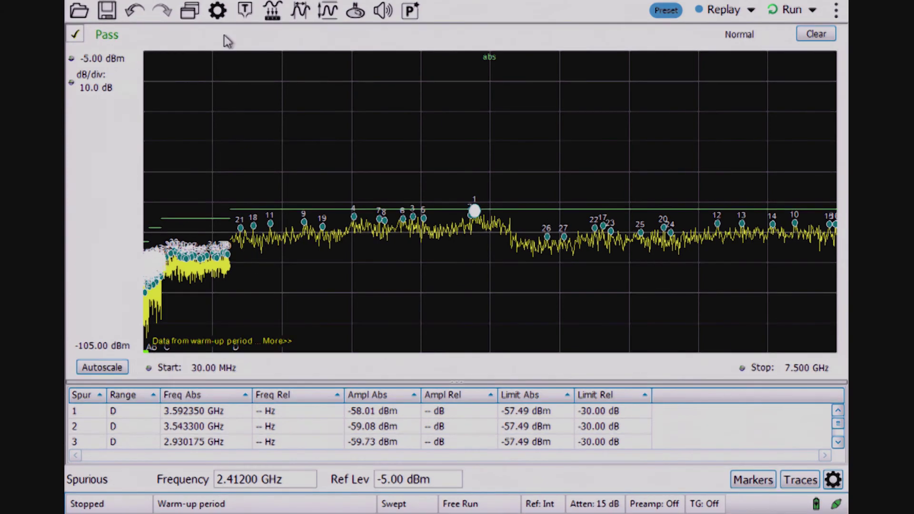
- Open the Spurious Ranges and Limits table in its expanded window and move it down to uncover the trace
left_click(217, 12)
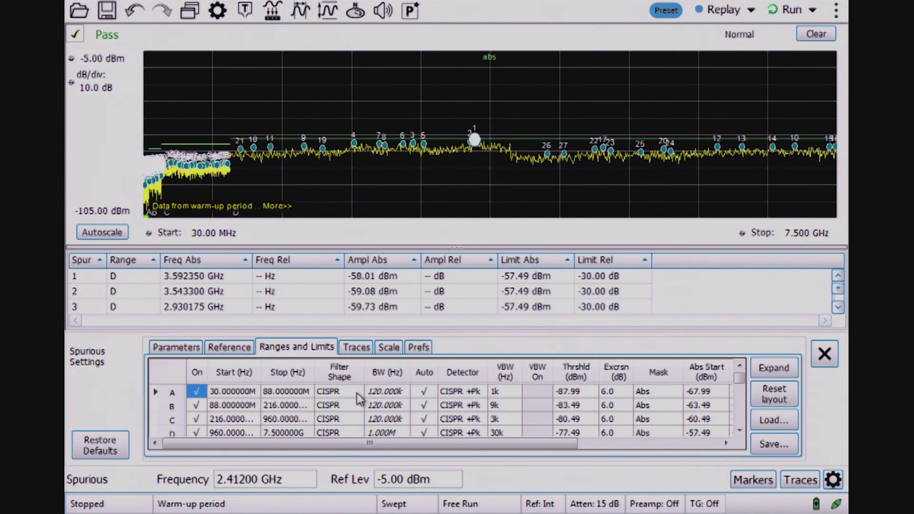
left_click(772, 372)
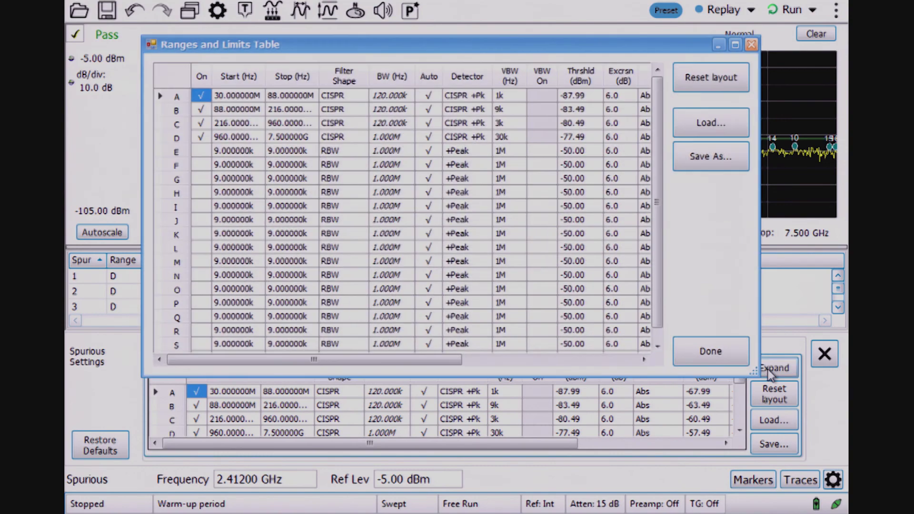
left_click_drag(524, 49, 522, 172)
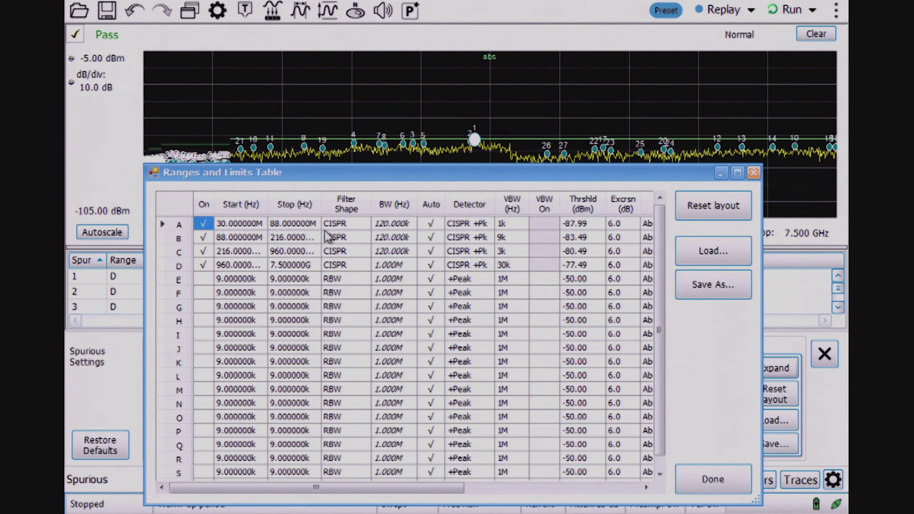
- Examine range A's filter shape and detector options, and the table's threshold, excursion, mask, absolute and relative limit columns
left_click(350, 227)
left_click(365, 226)
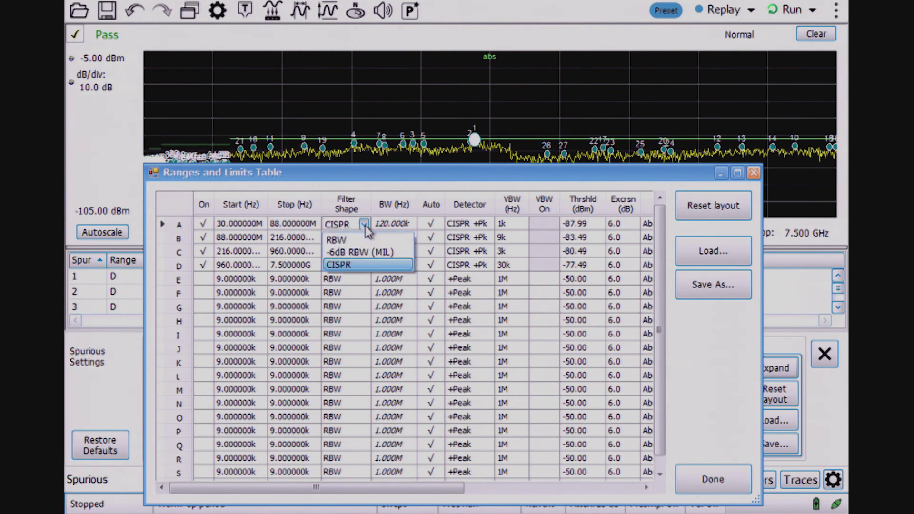
left_click(364, 226)
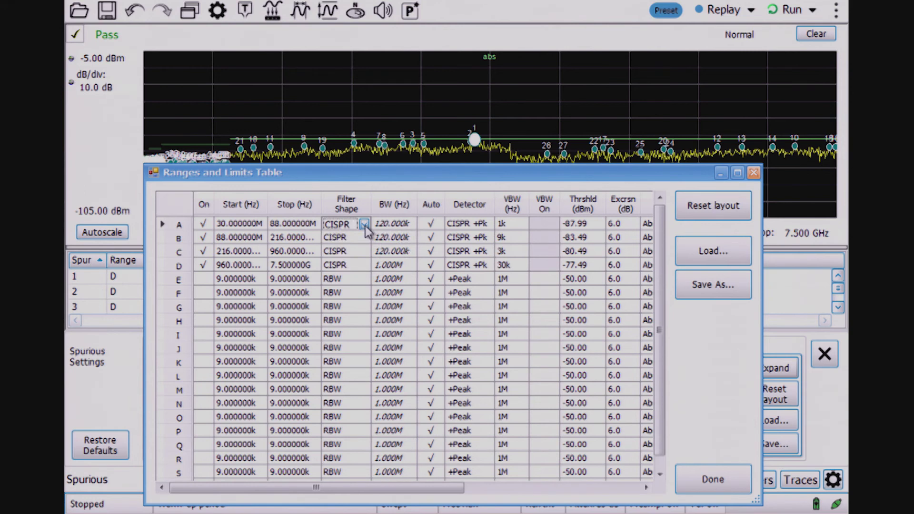
left_click(477, 227)
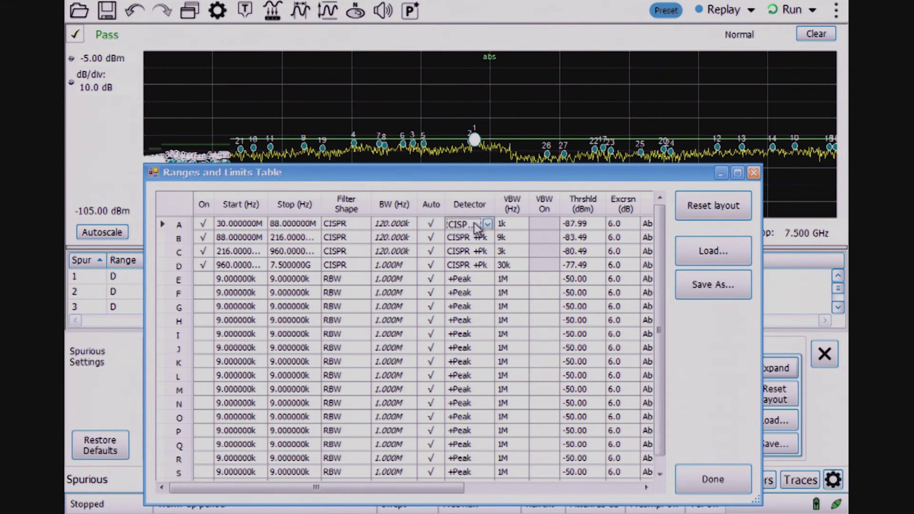
left_click(488, 225)
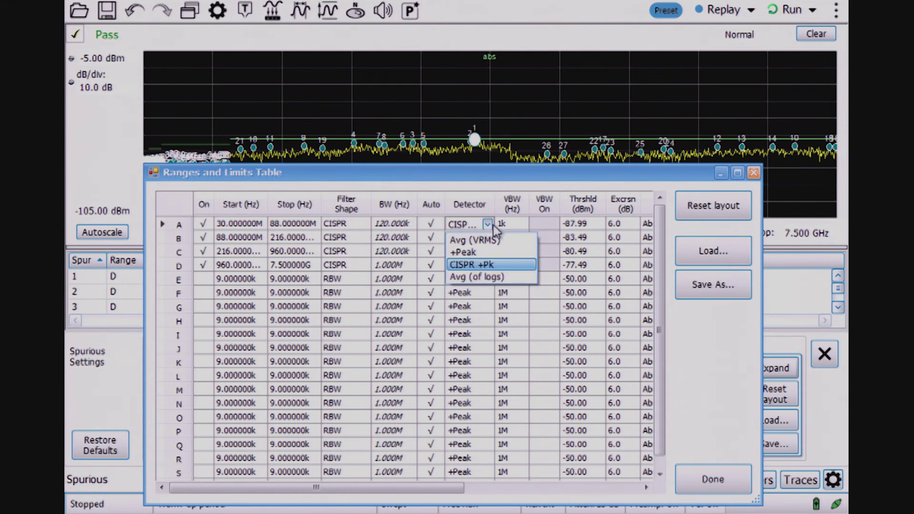
left_click(489, 224)
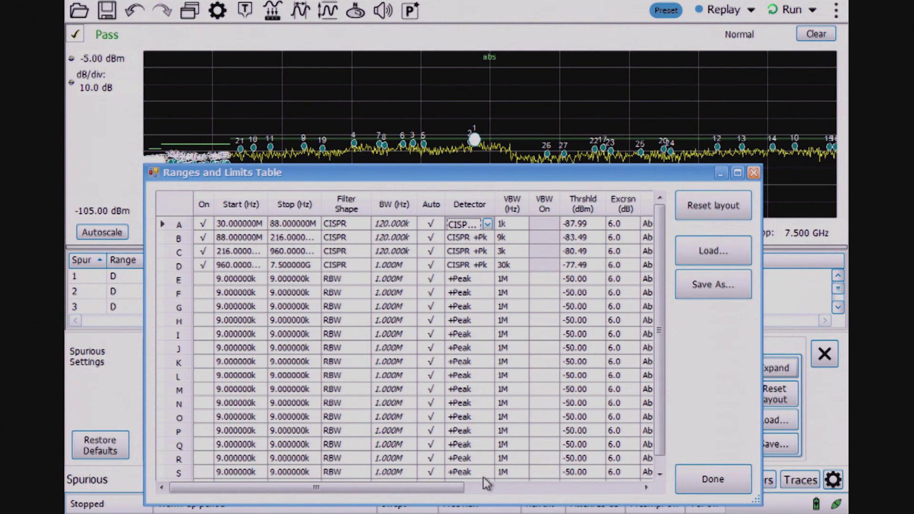
left_click_drag(424, 493, 486, 496)
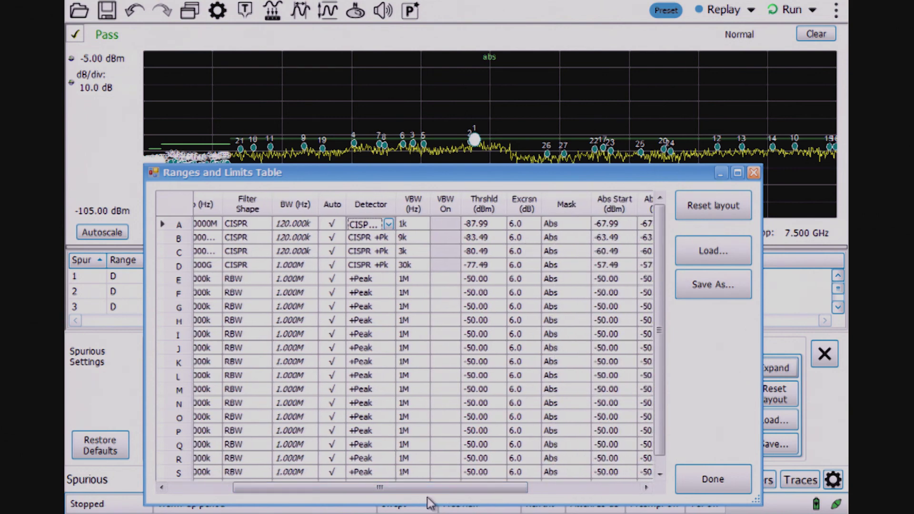
left_click_drag(427, 490, 519, 491)
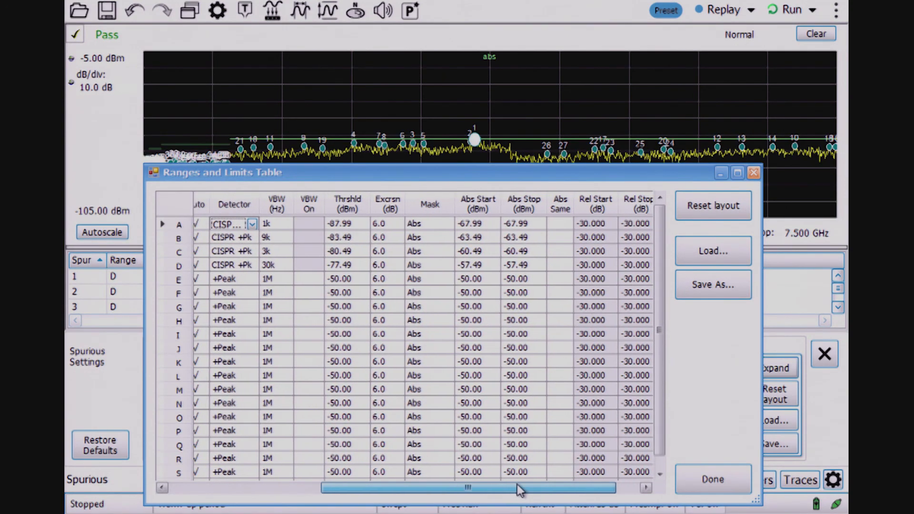